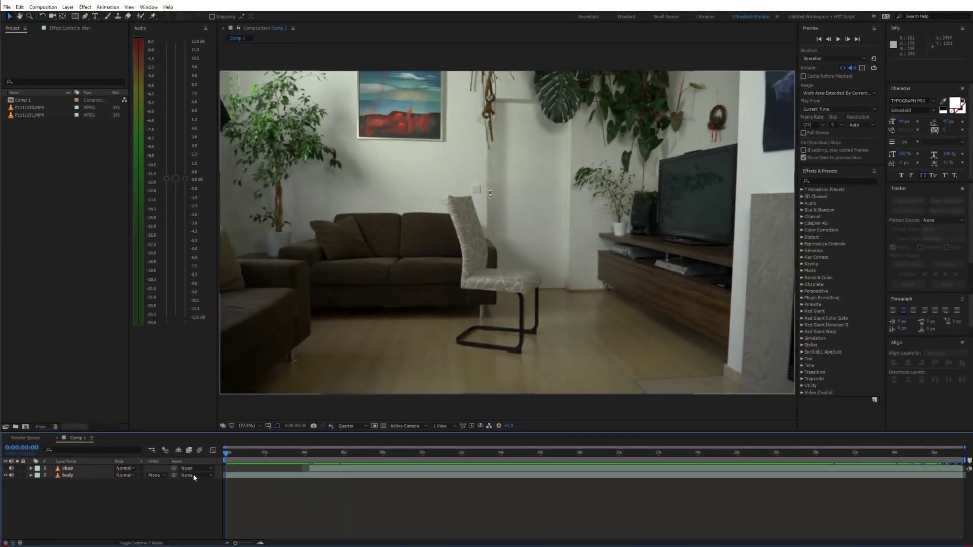
Preview the seated-reader body clip and the chair-placing clip, then hide the chair layer
click(73, 475)
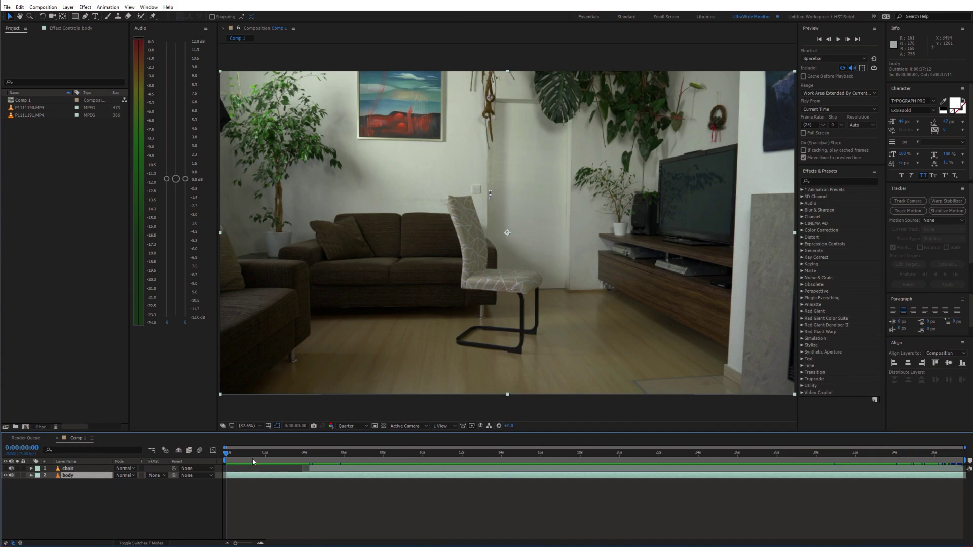
mouse_move(229, 453)
mouse_down()
mouse_move(610, 453)
mouse_move(390, 452)
mouse_up()
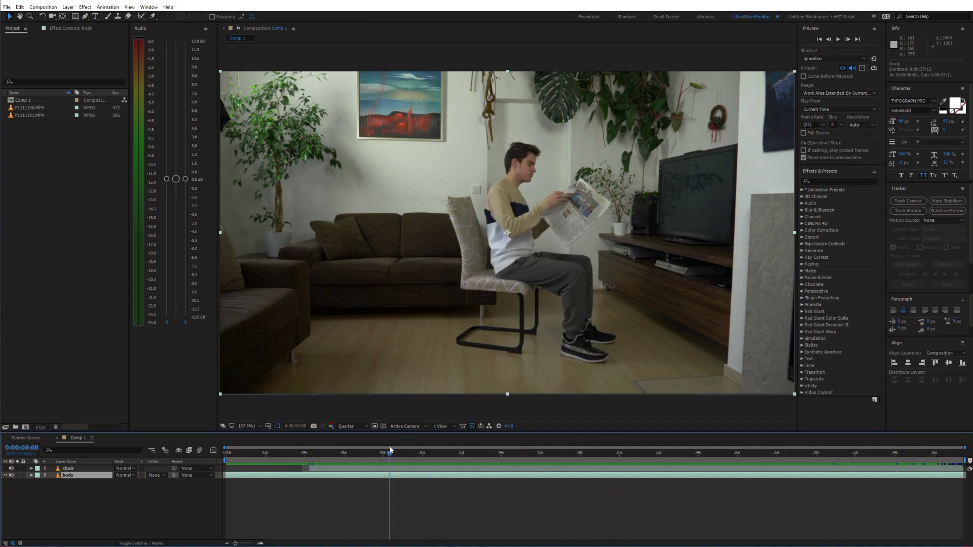
click(9, 476)
click(79, 467)
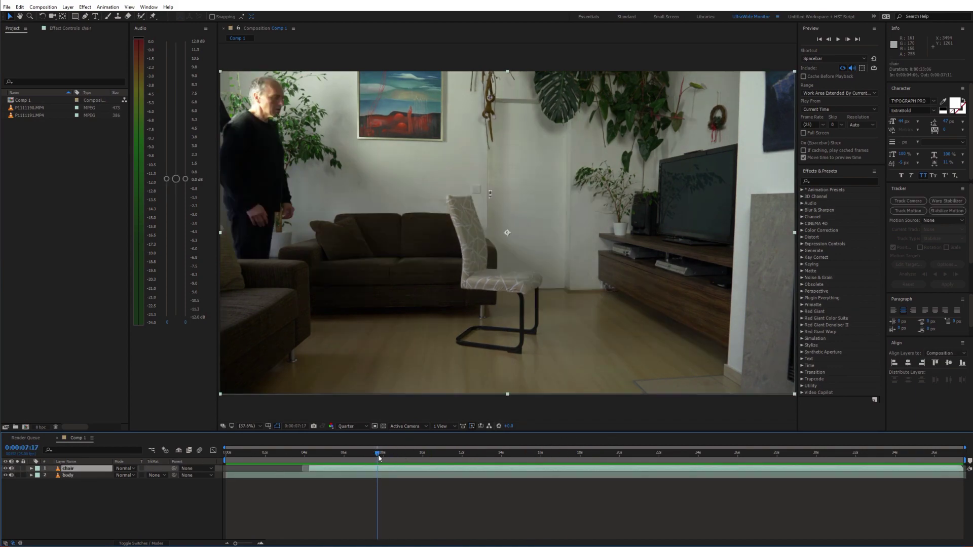
drag(378, 455, 467, 455)
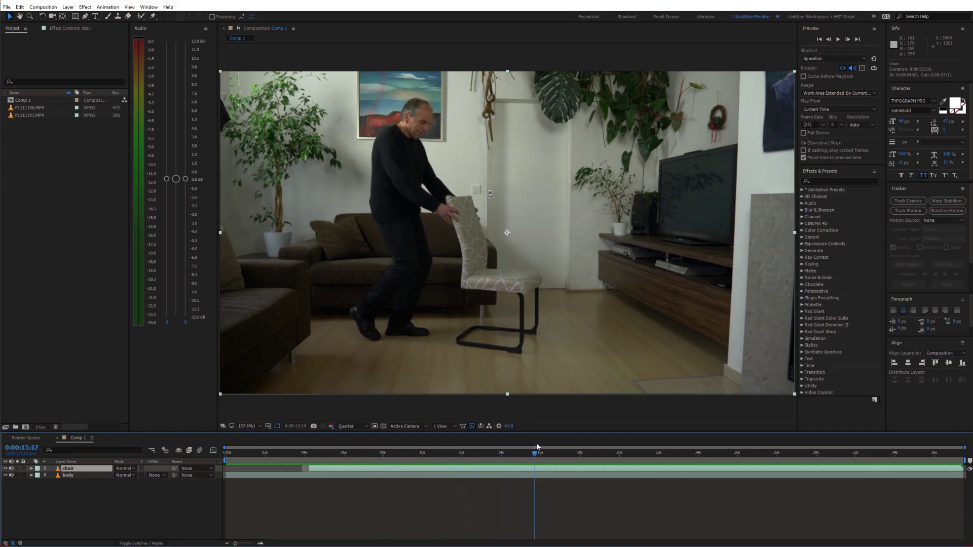
mouse_move(538, 453)
mouse_down()
mouse_move(661, 453)
mouse_move(404, 454)
mouse_move(438, 454)
mouse_up()
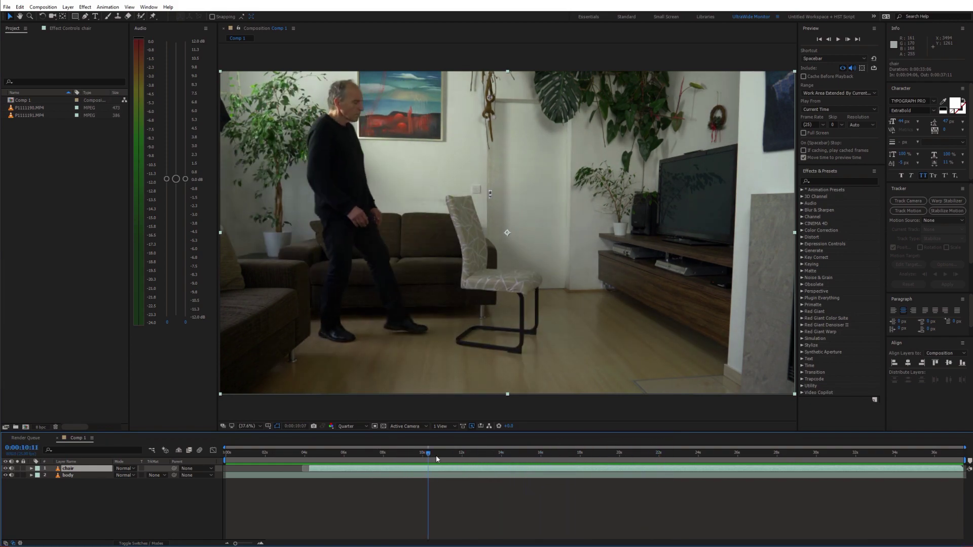
click(10, 469)
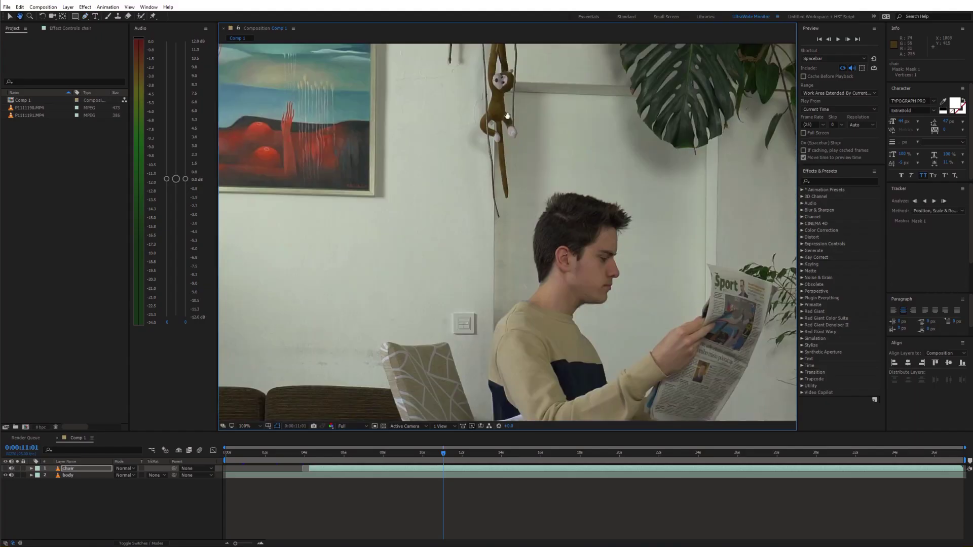
scroll(491, 337, up, 2)
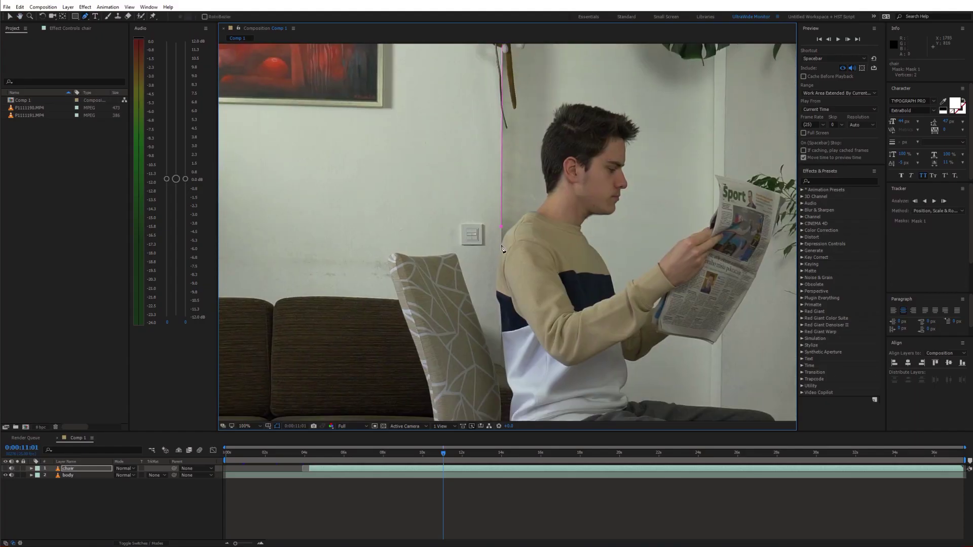
scroll(491, 337, up, 2)
scroll(491, 337, up, 2)
Trace Mask 1 on the chair layer along the reader's back and legs, then preview
click(490, 248)
click(514, 265)
click(518, 279)
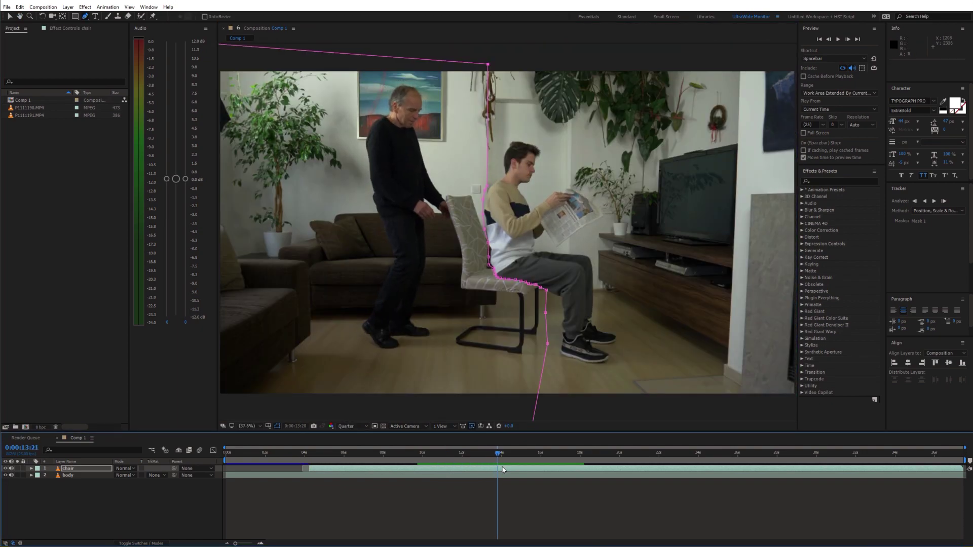
drag(529, 454, 501, 454)
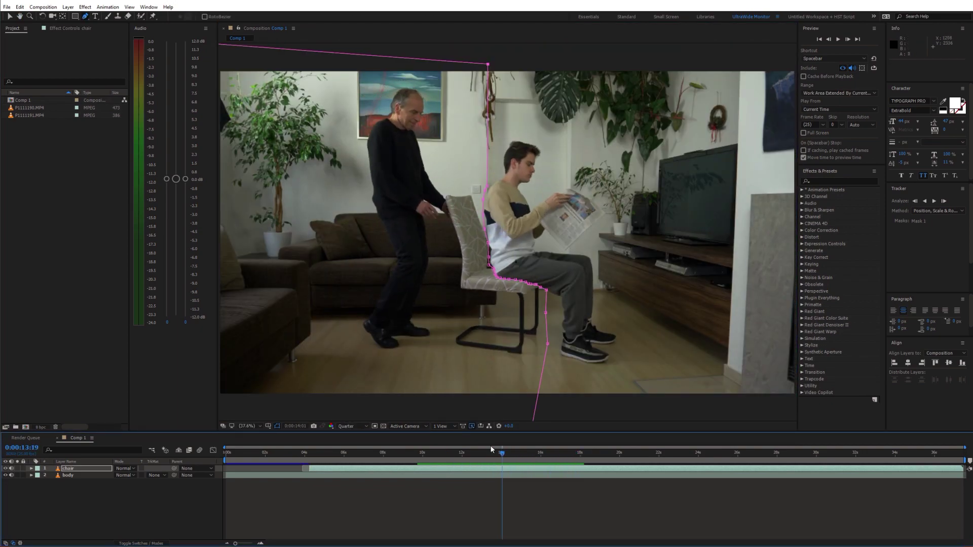
click(475, 510)
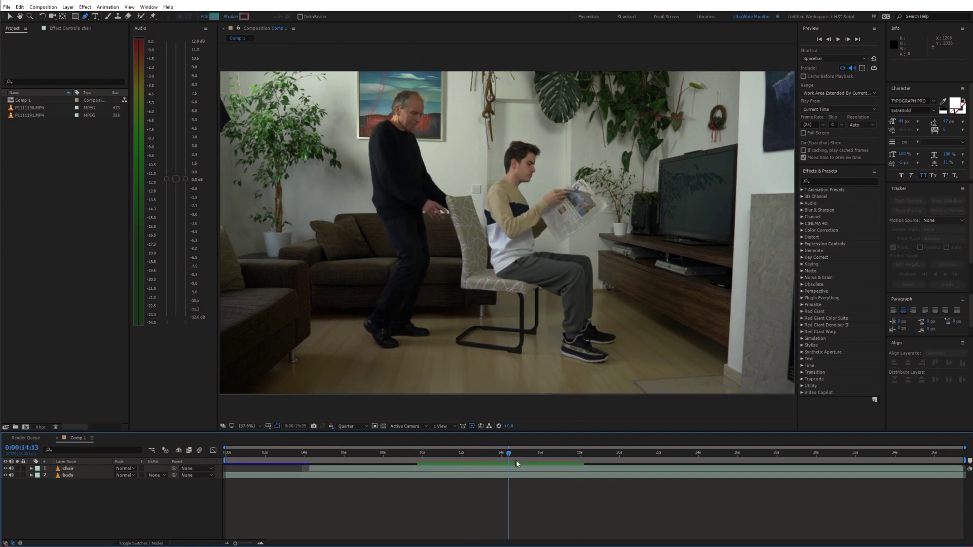
drag(536, 465, 505, 465)
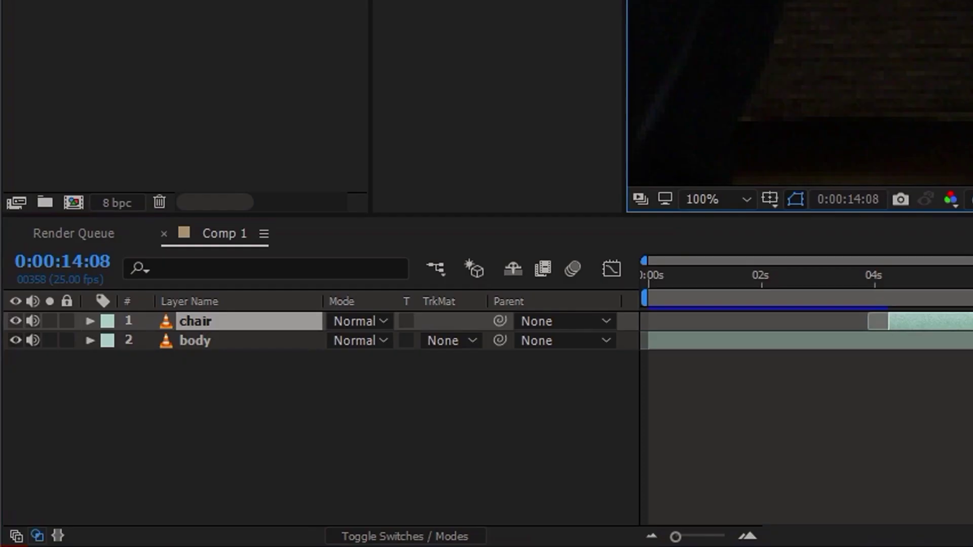
Reveal the chair layer's Mask 1 properties and start Mask Path keyframing
key(m)
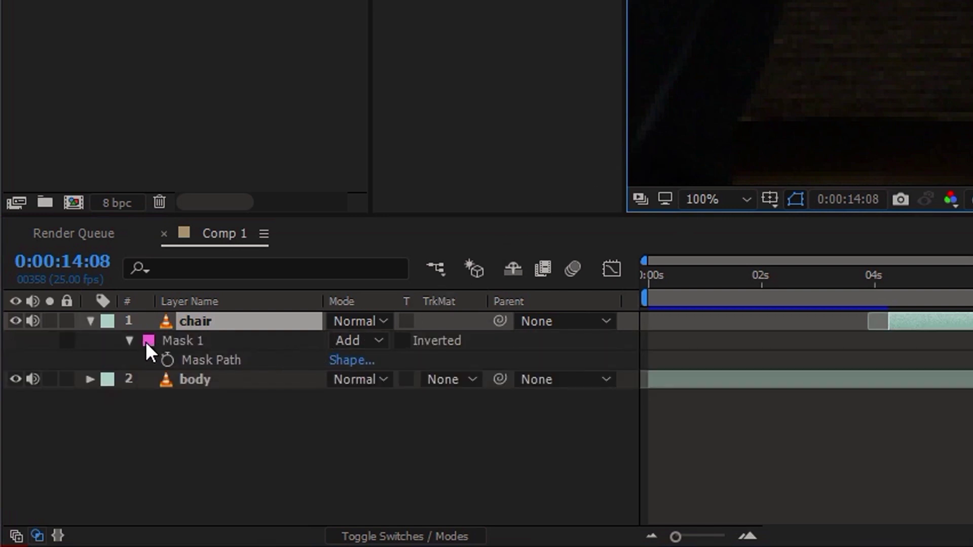
click(167, 361)
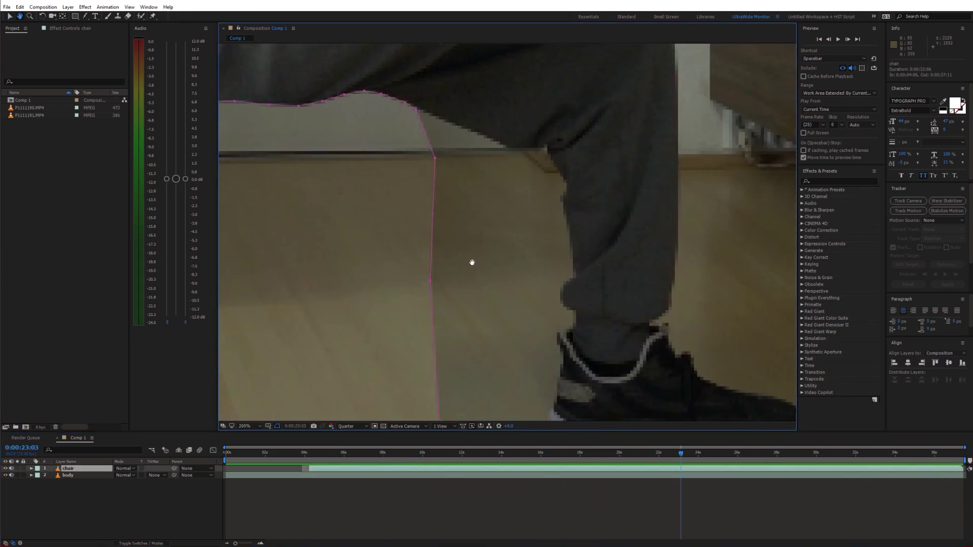
scroll(471, 264, down, 3)
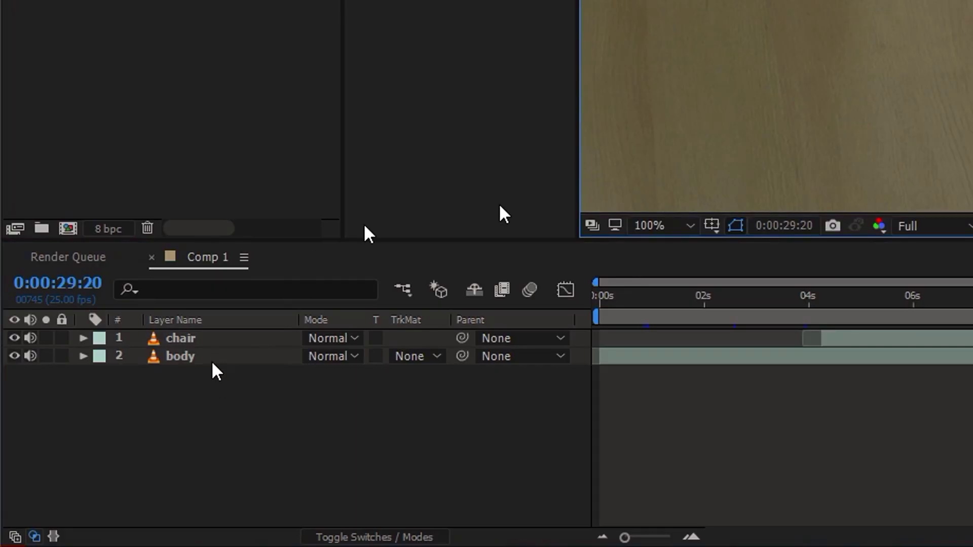
Duplicate the body layer as body 2 and move it to the top
click(211, 360)
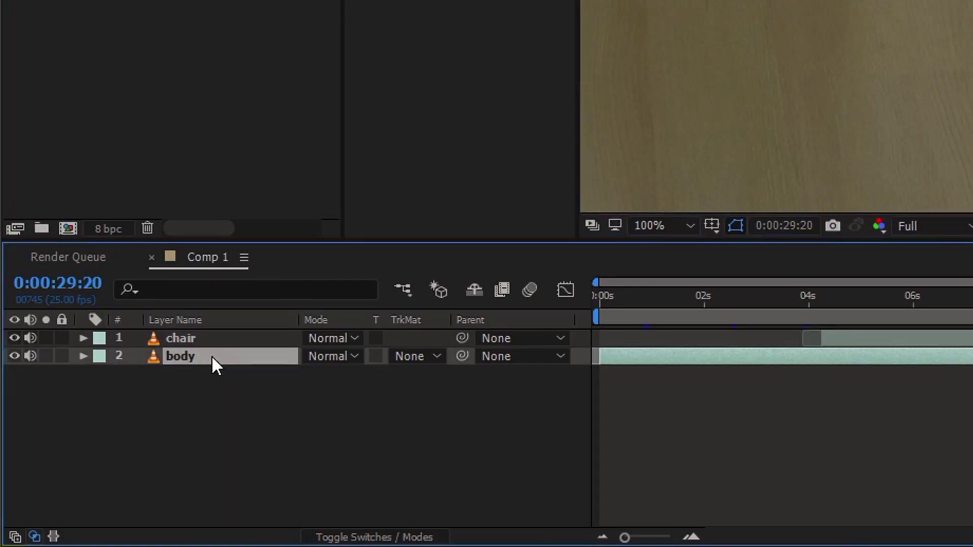
key(ctrl+d)
drag(209, 358, 209, 333)
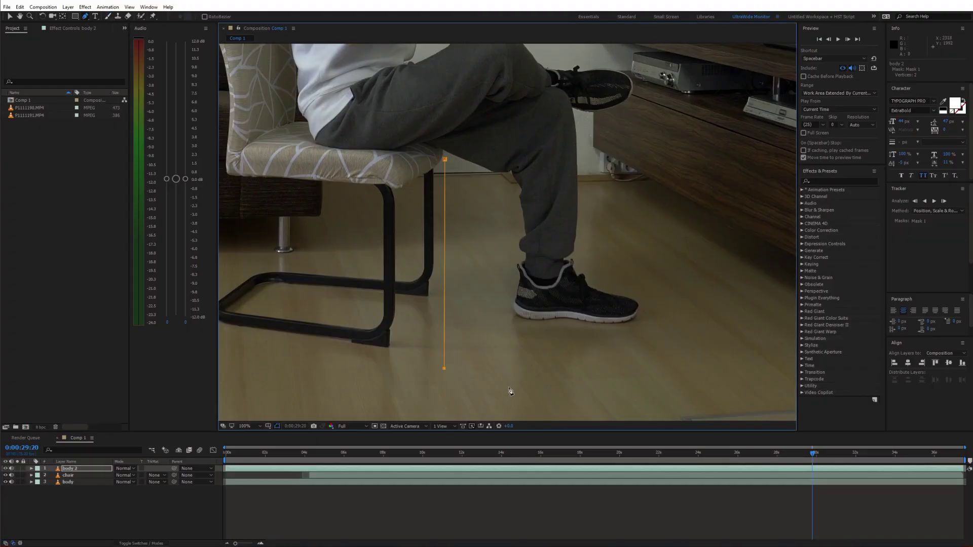
scroll(510, 392, down, 1)
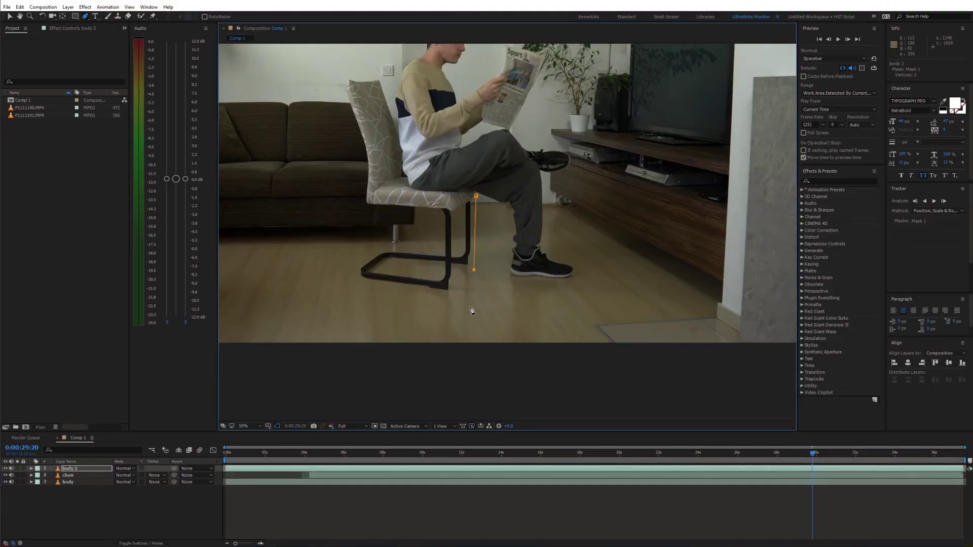
Close body 2's mask around the reader's legs and feather it to 85 pixels
click(478, 200)
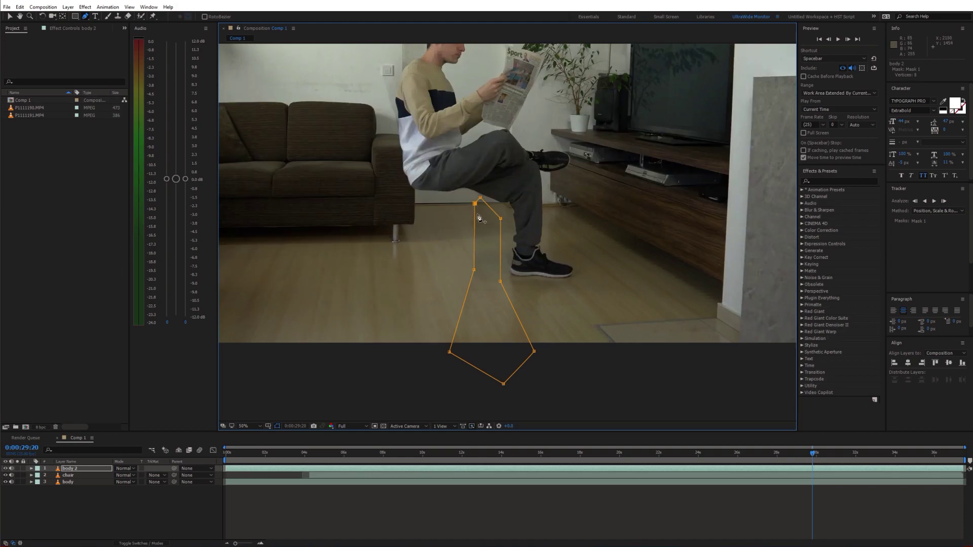
key(m)
key(m)
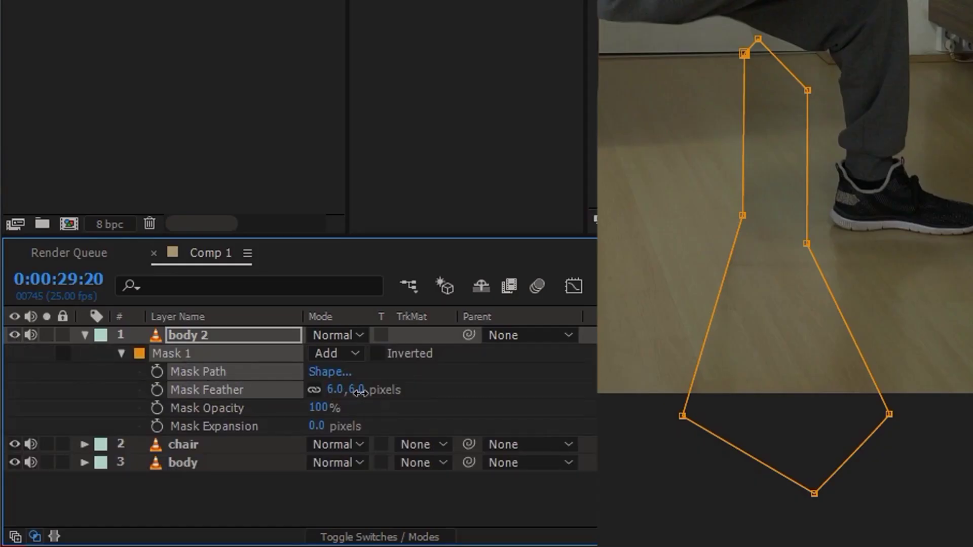
drag(359, 392, 428, 399)
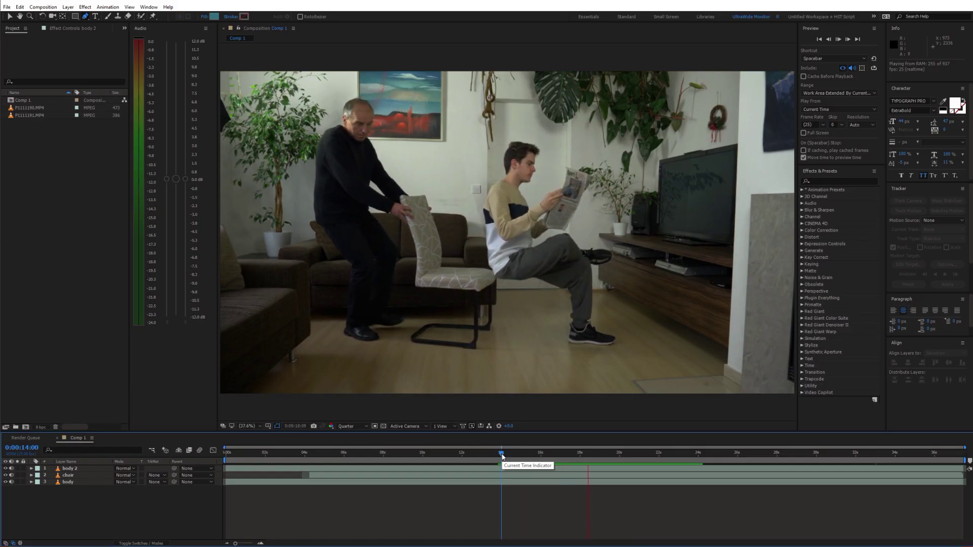
Duplicate the body footage layer and move the copy to the top of the stack
click(216, 364)
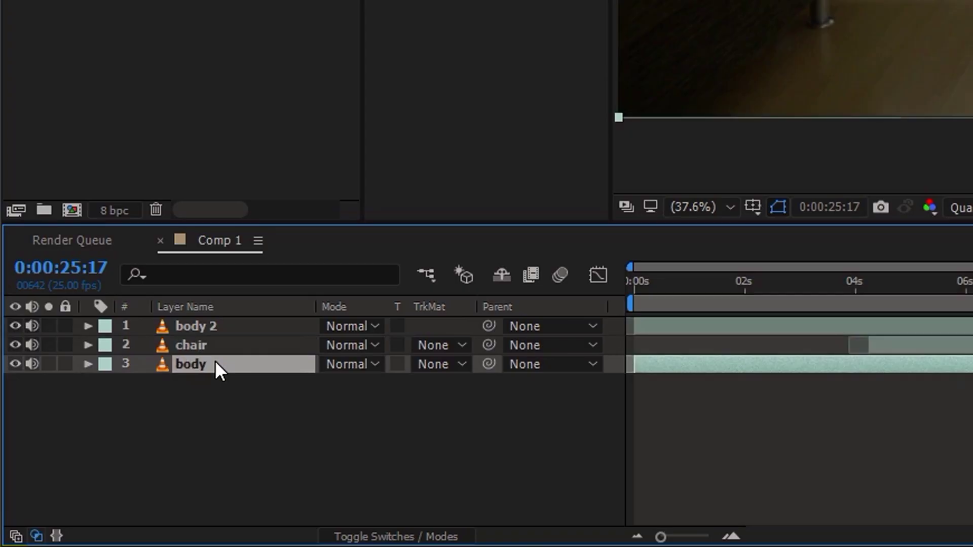
key(ctrl+d)
drag(212, 364, 209, 320)
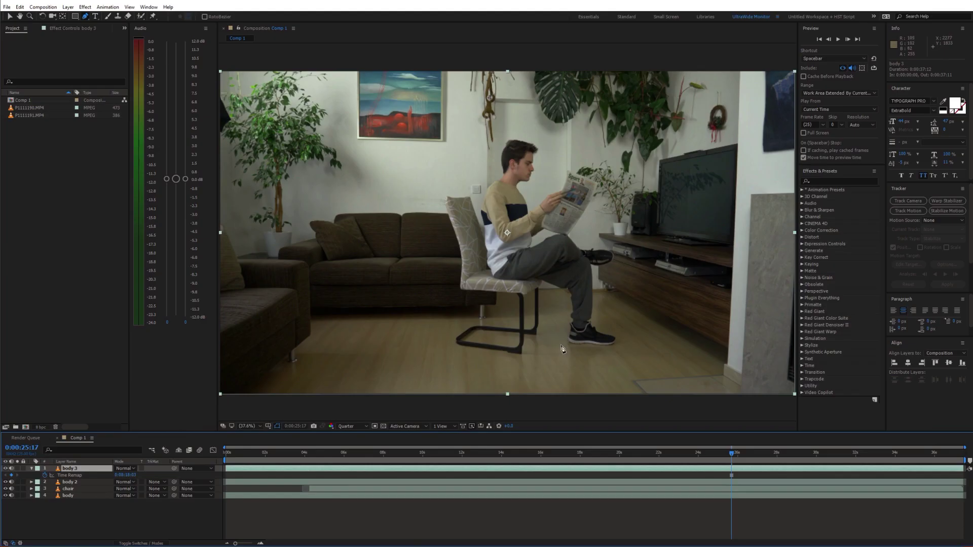
Mask a closed floor patch under the feet on the copy, then check it
click(555, 332)
click(617, 342)
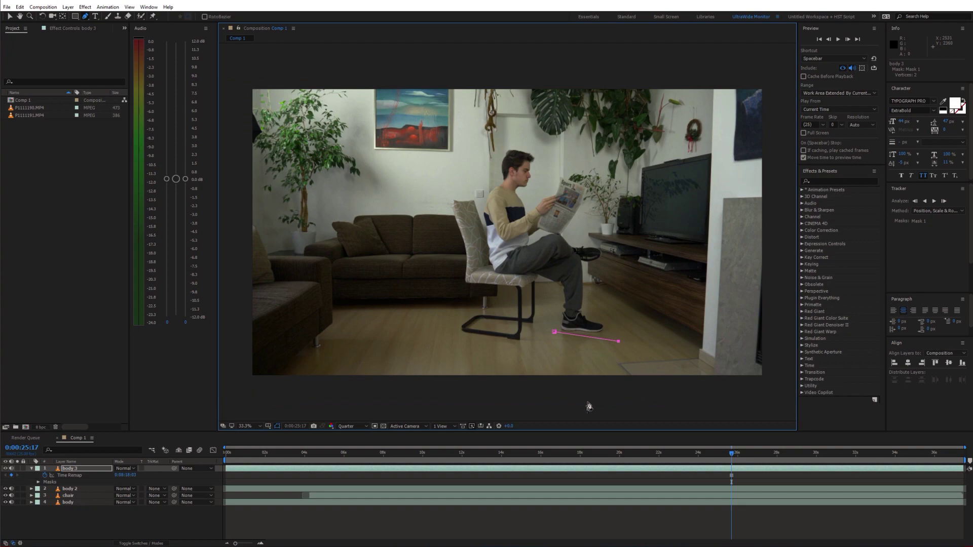
click(555, 335)
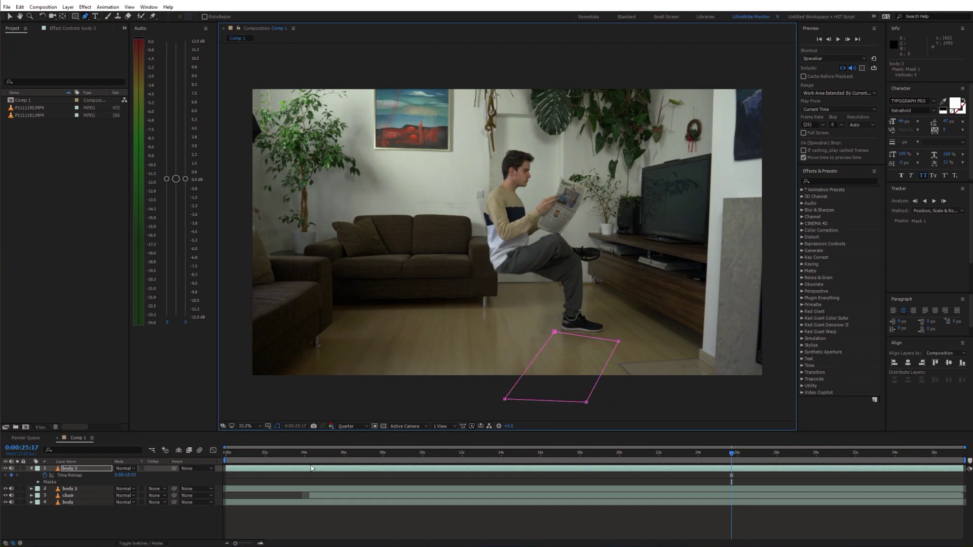
key(m)
key(m)
click(23, 468)
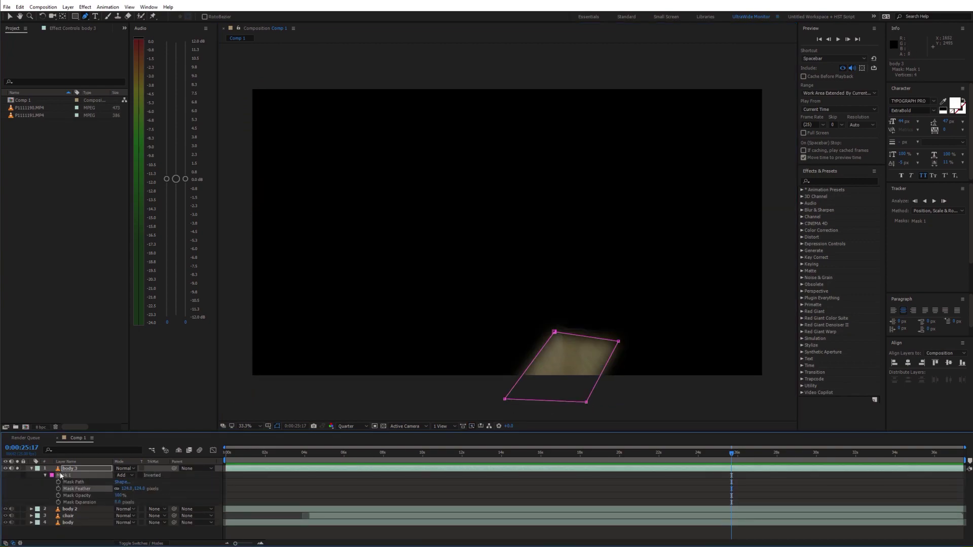
click(92, 468)
key(m)
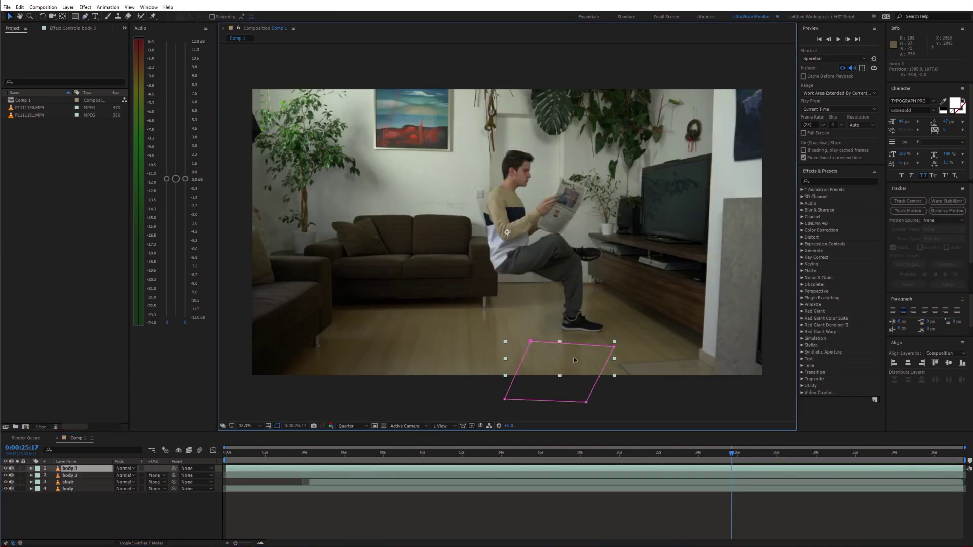
scroll(547, 352, up, 5)
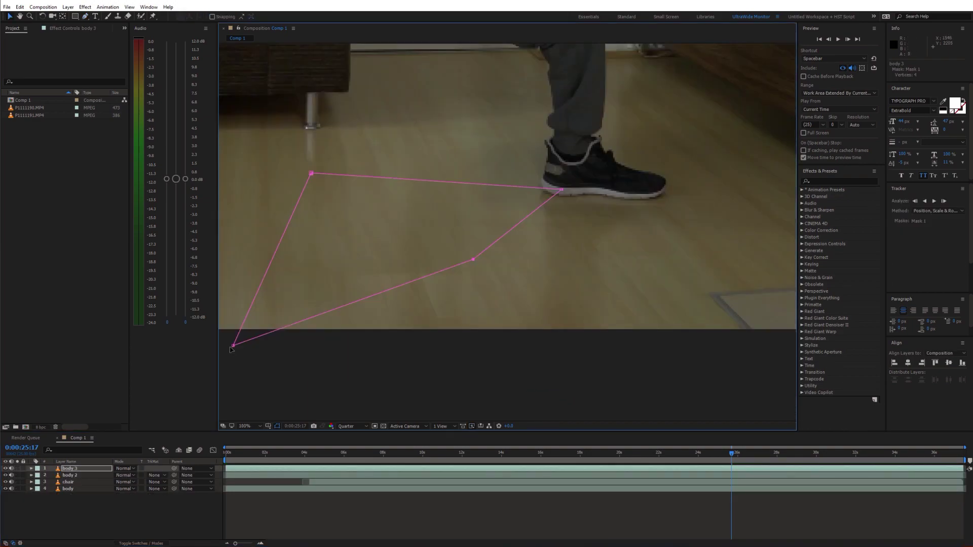
drag(440, 234, 433, 259)
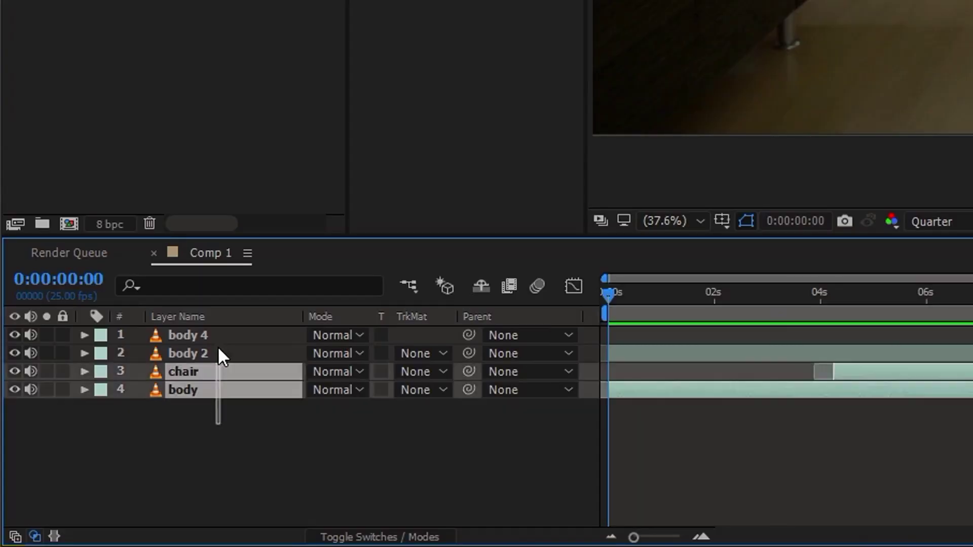
Precompose all layers into Pre-comp 1 and resize Comp 1 to 2160 × 2160
shift+click(217, 346)
right_click(243, 348)
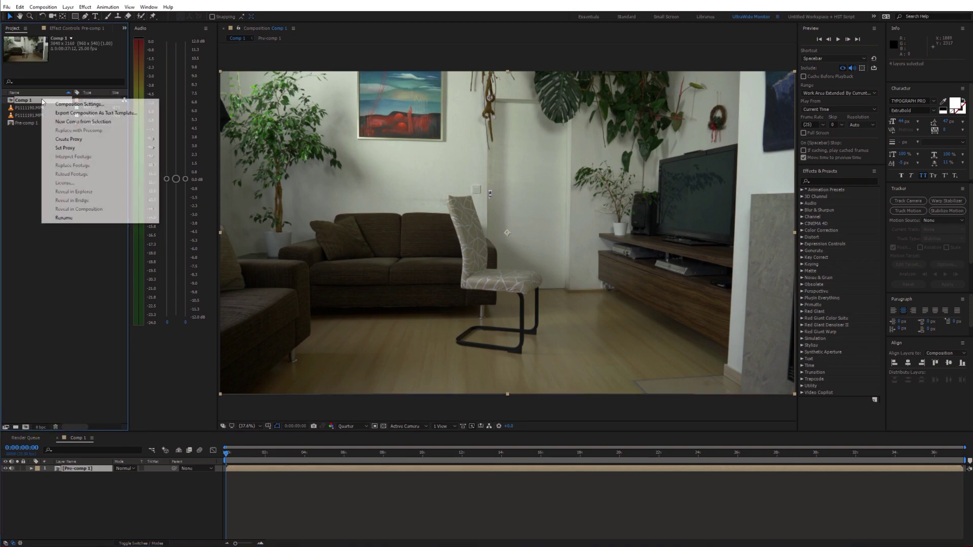
click(72, 108)
click(553, 238)
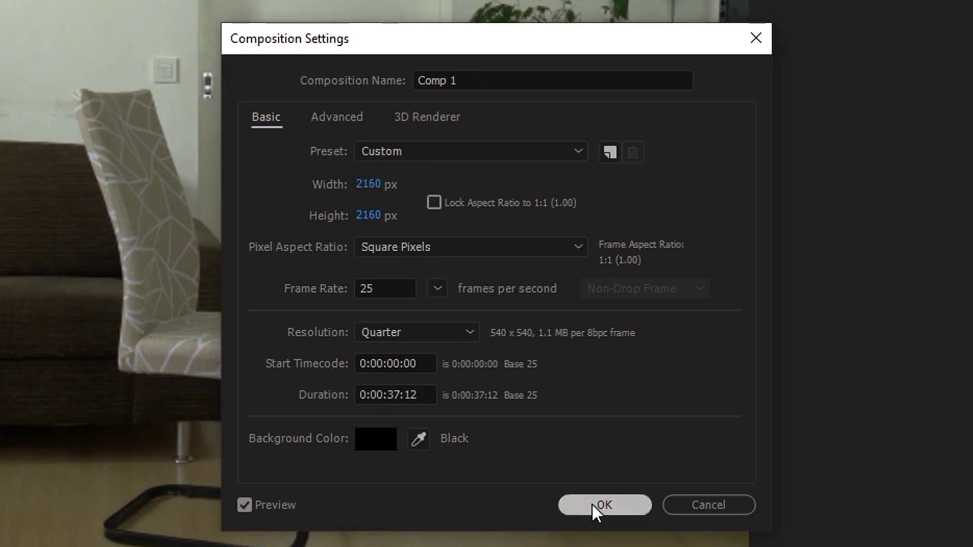
click(593, 503)
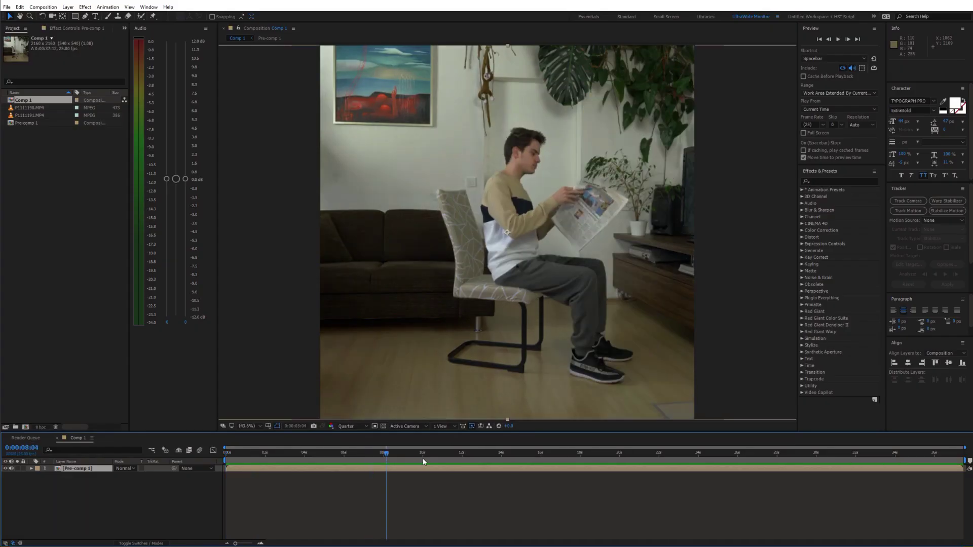
drag(424, 453, 664, 452)
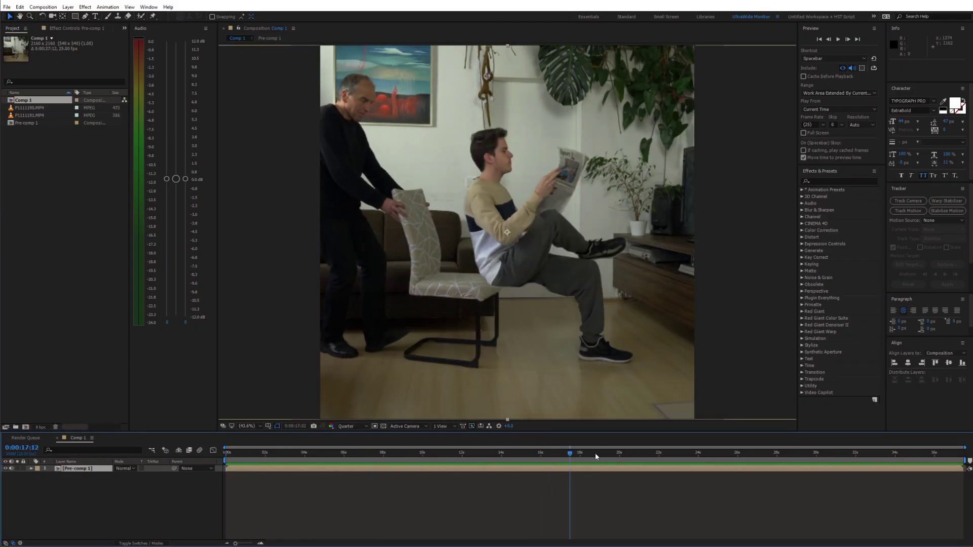
drag(813, 452, 883, 451)
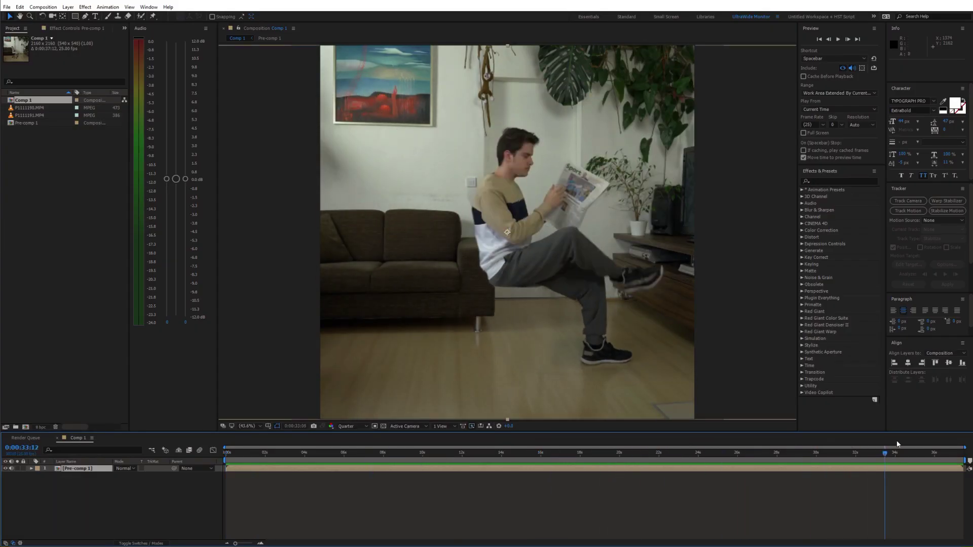
Search Effects & Presets for 'camera' to find a camera-shake preset
click(837, 180)
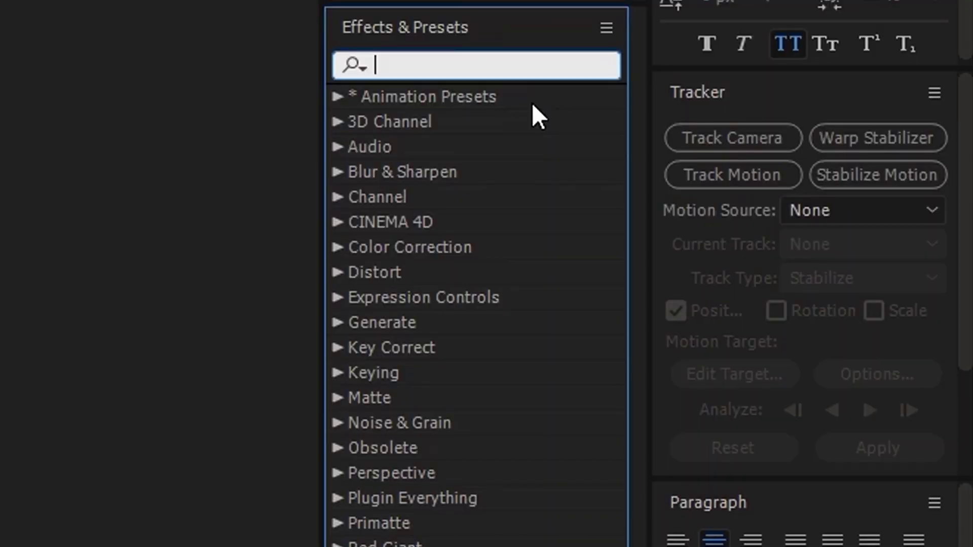
text(ca)
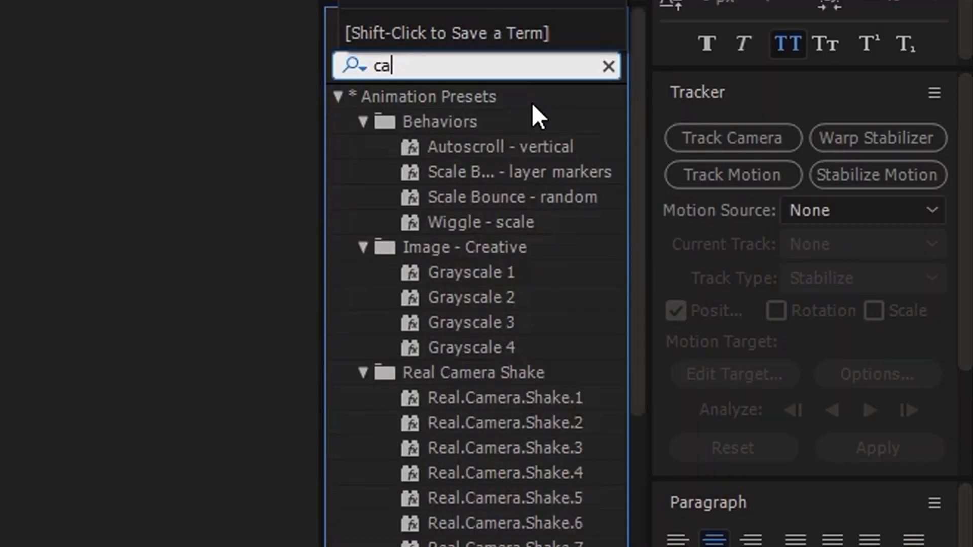
text(mer)
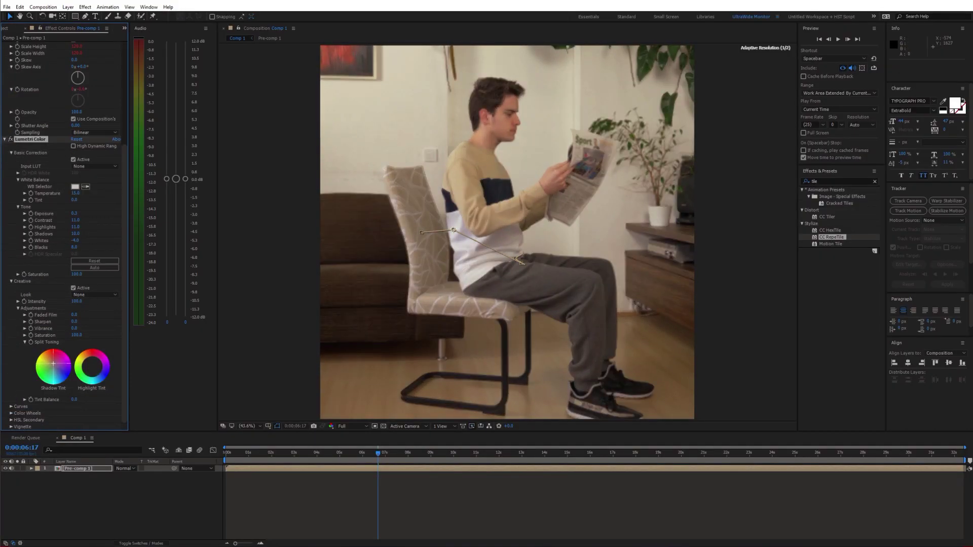
scroll(61, 258, down, 5)
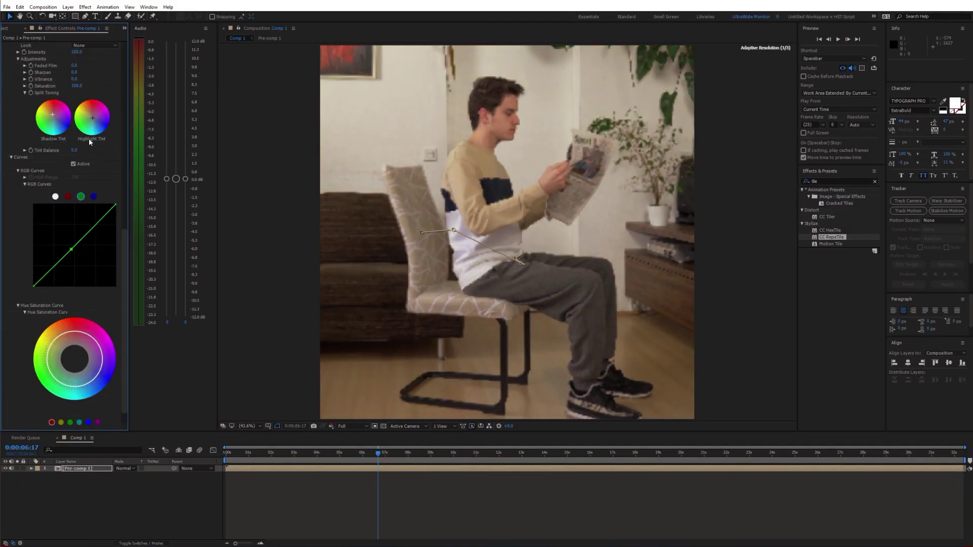